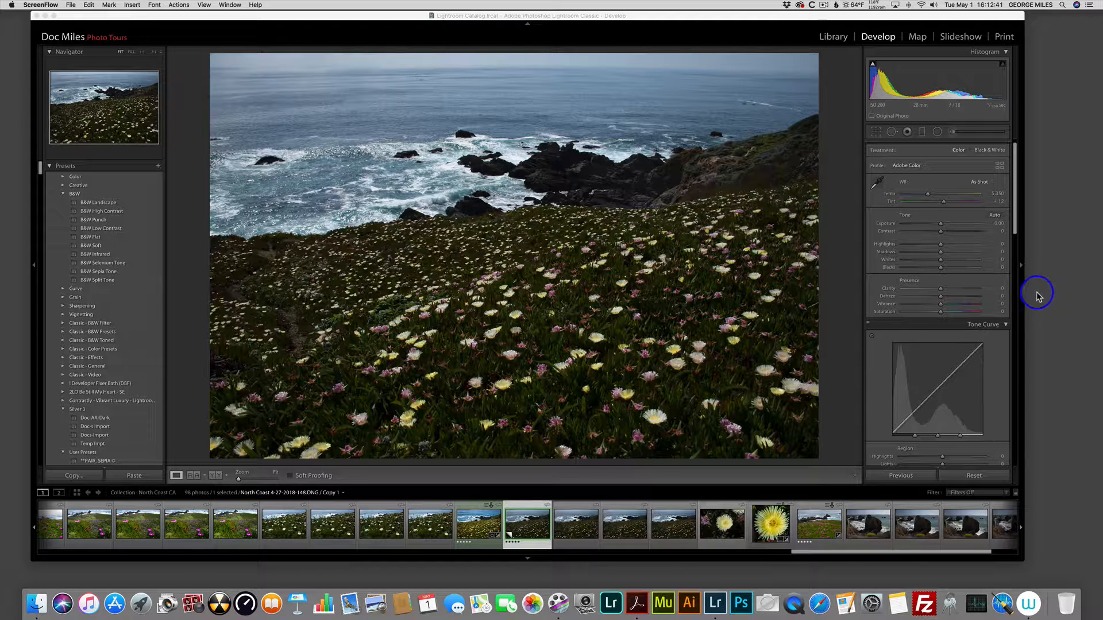
Step: Turn on chromatic aberration removal and profile corrections for the coastal flower photo
left_click(1015, 221)
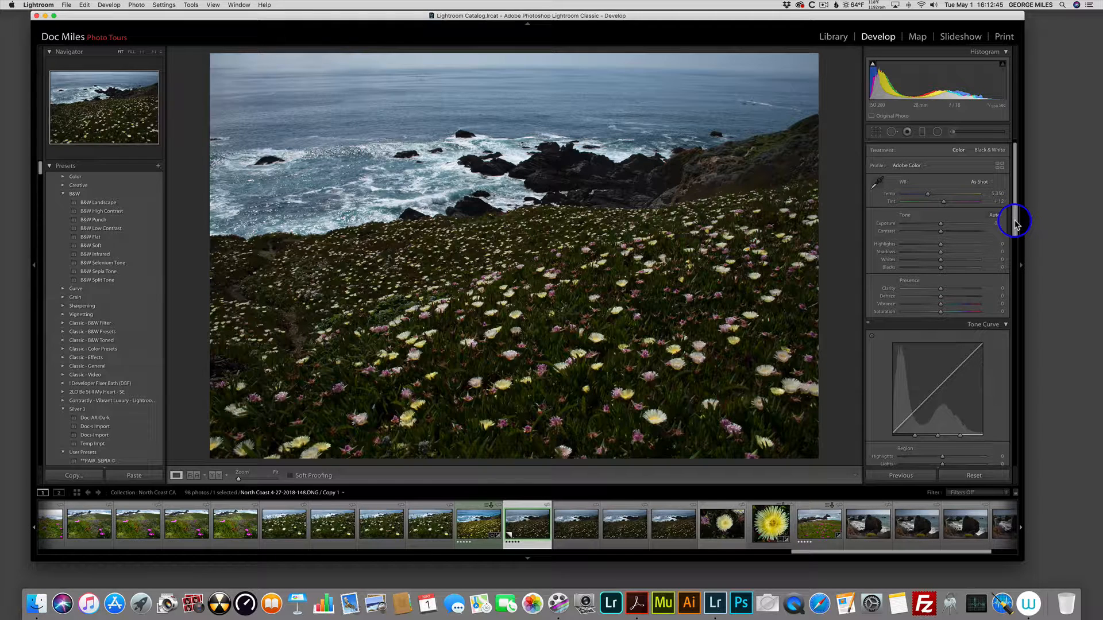
left_click_drag(1015, 224, 1015, 478)
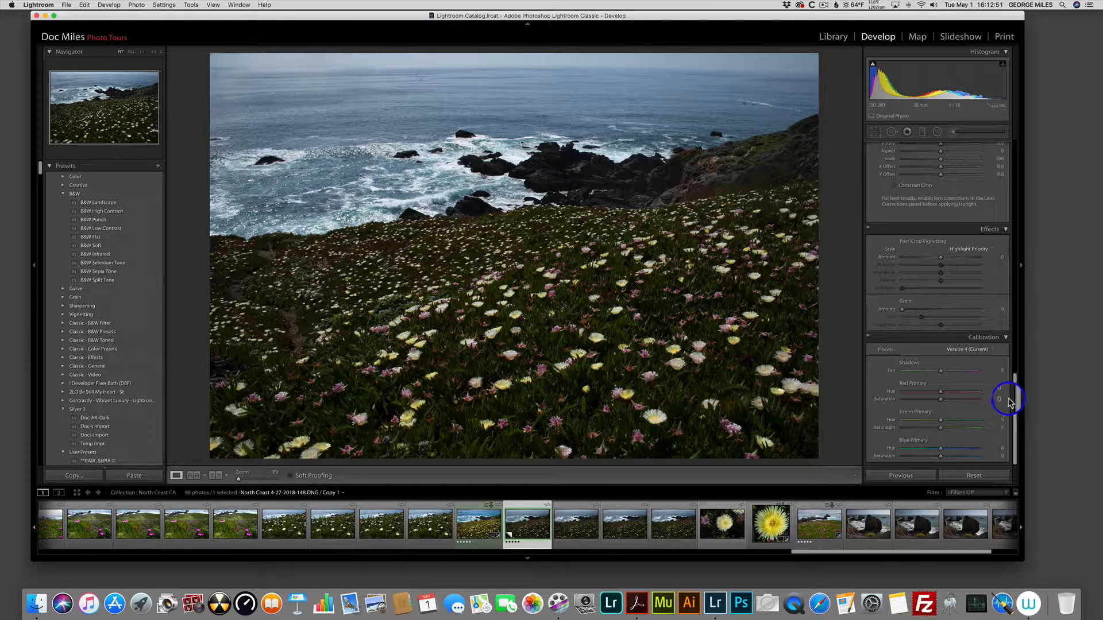
left_click(1011, 361)
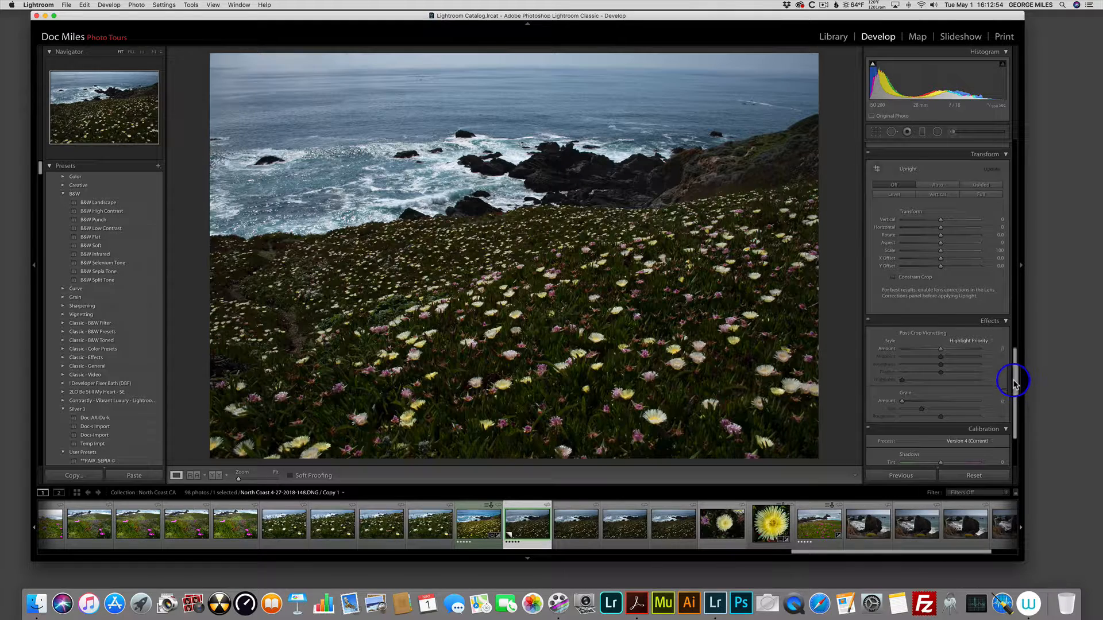
left_click(1012, 339)
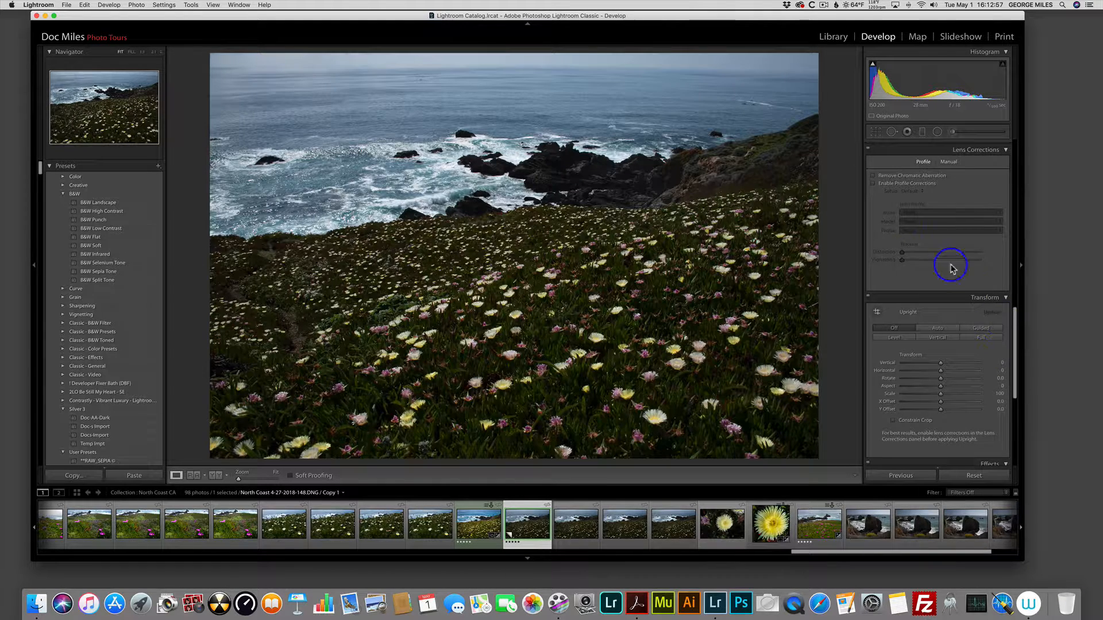
scroll(877, 181, "up", 1)
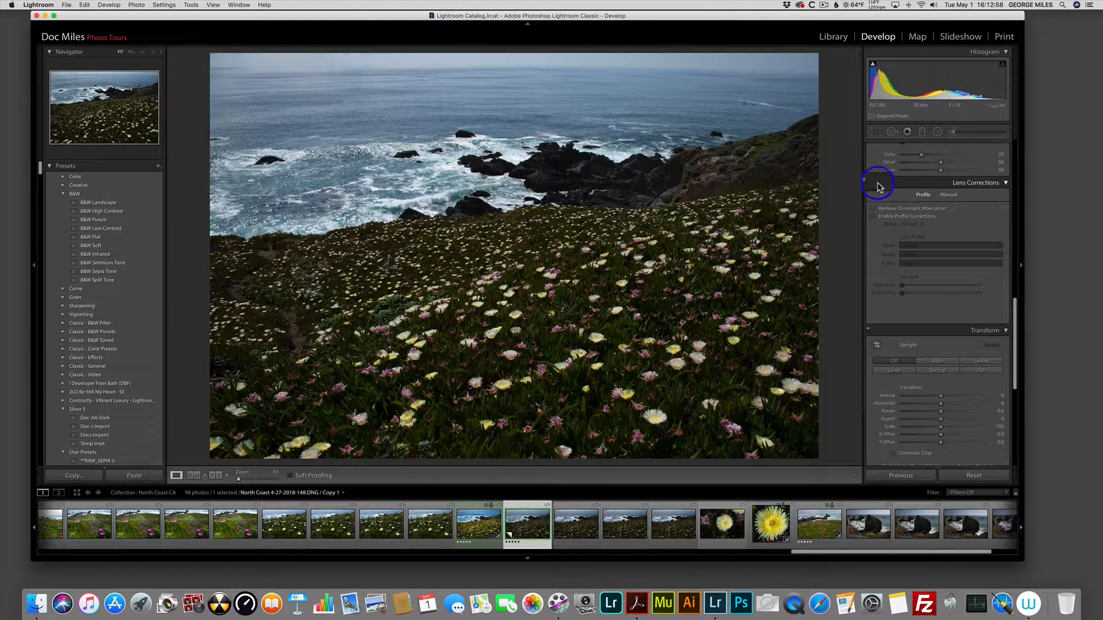
left_click(874, 218)
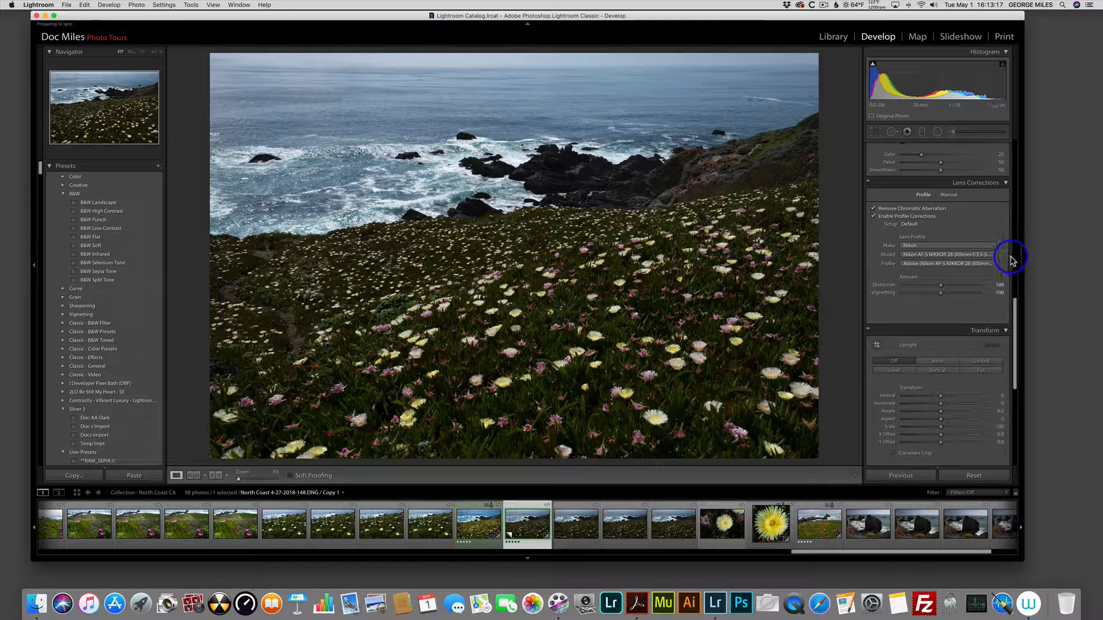
Step: Set the photo's sharpening to Amount 71, Radius 1.4, Detail 29 and Masking 26
scroll(1016, 307, "up", 5)
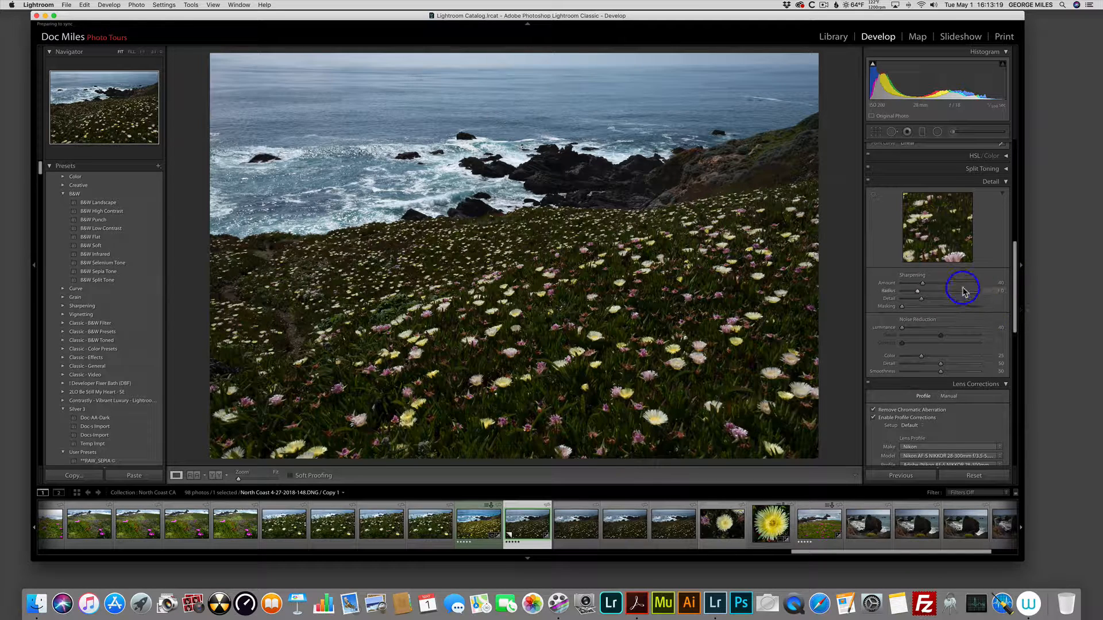
left_click(936, 283)
left_click_drag(940, 286, 940, 285)
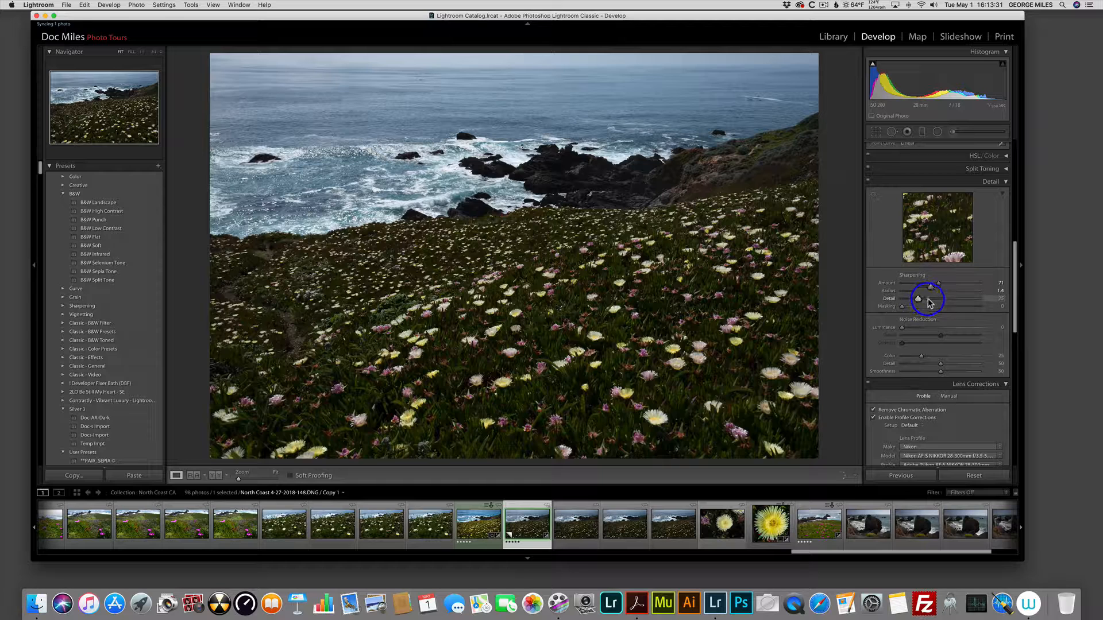
left_click(928, 299)
left_click_drag(902, 307, 920, 308)
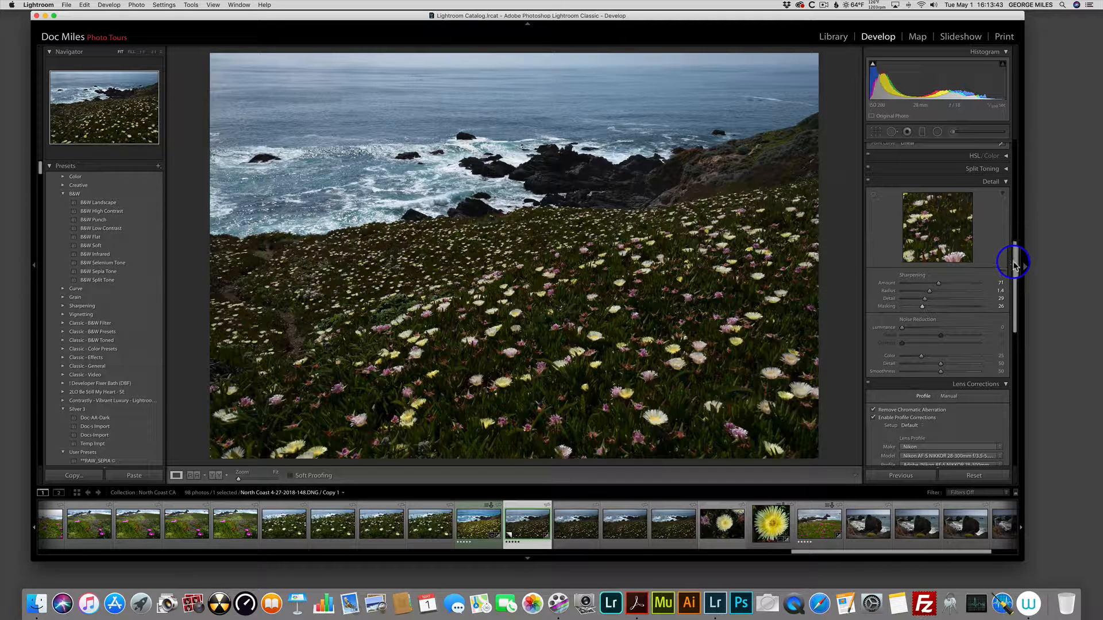
Step: Enable Remove Chromatic Aberration and Enable Profile Corrections in the photo's lens corrections
scroll(1010, 252, "up", 1)
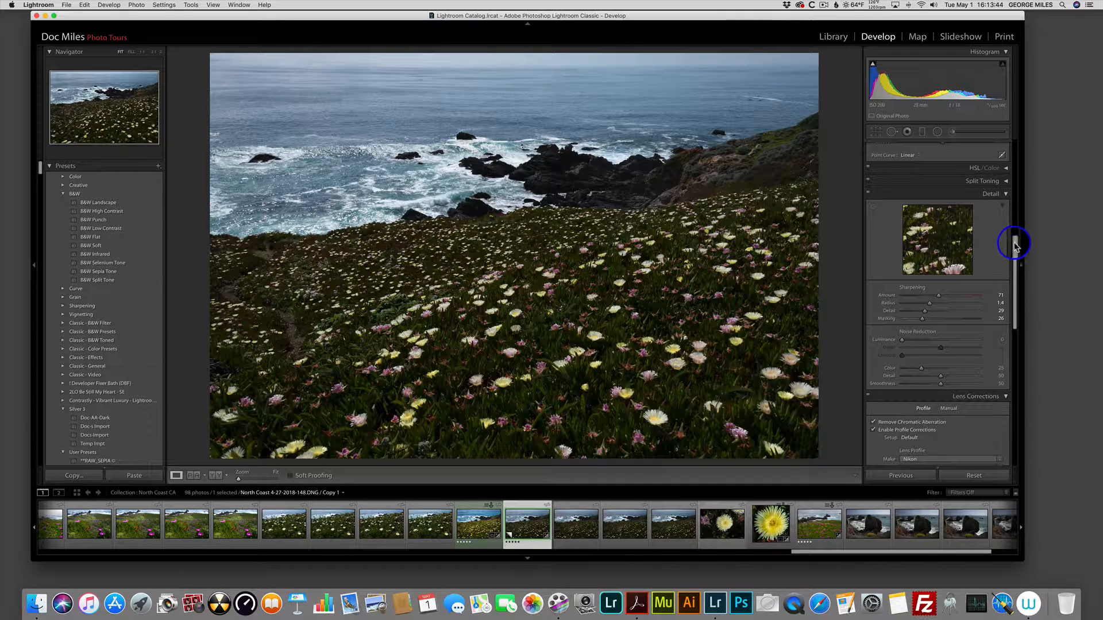
left_click(1013, 141)
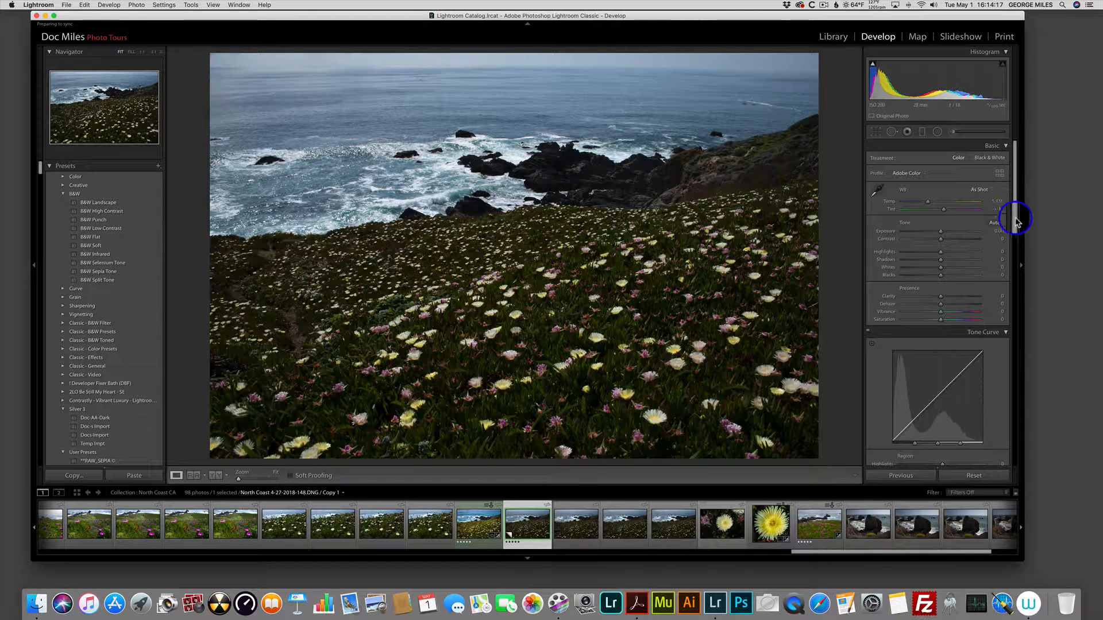
left_click(1016, 310)
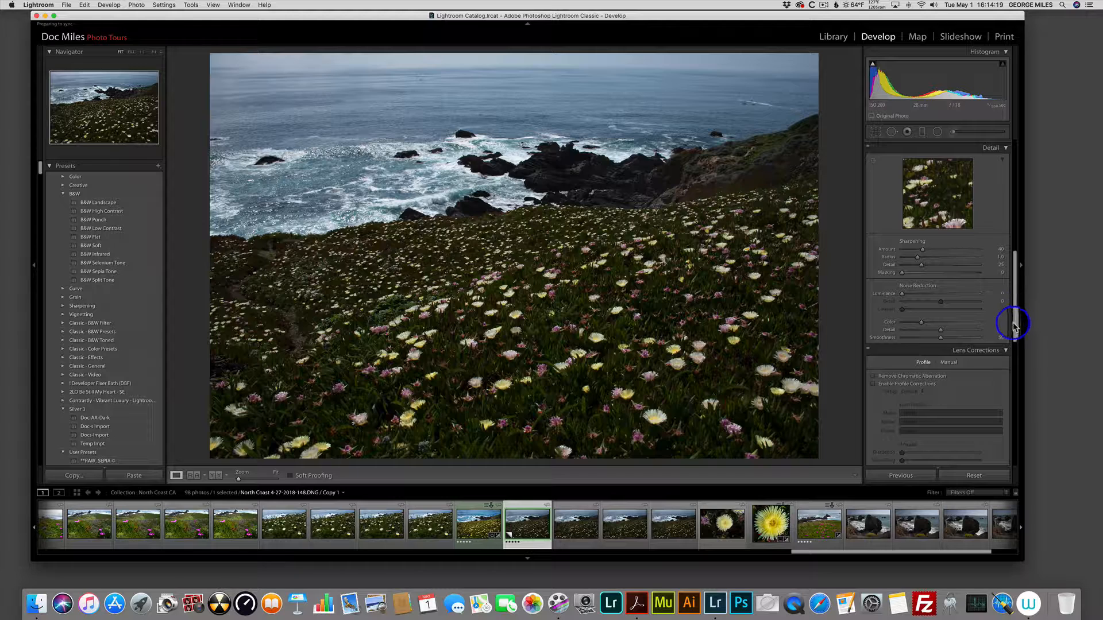
scroll(1011, 320, "down", 5)
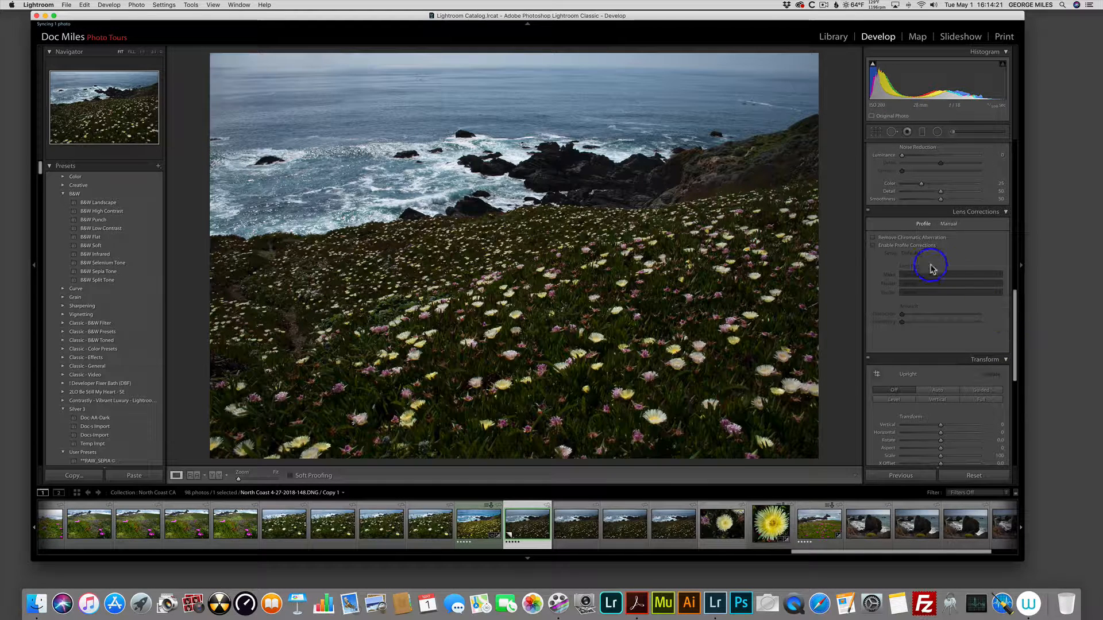
scroll(872, 236, "up", 2)
left_click(873, 279)
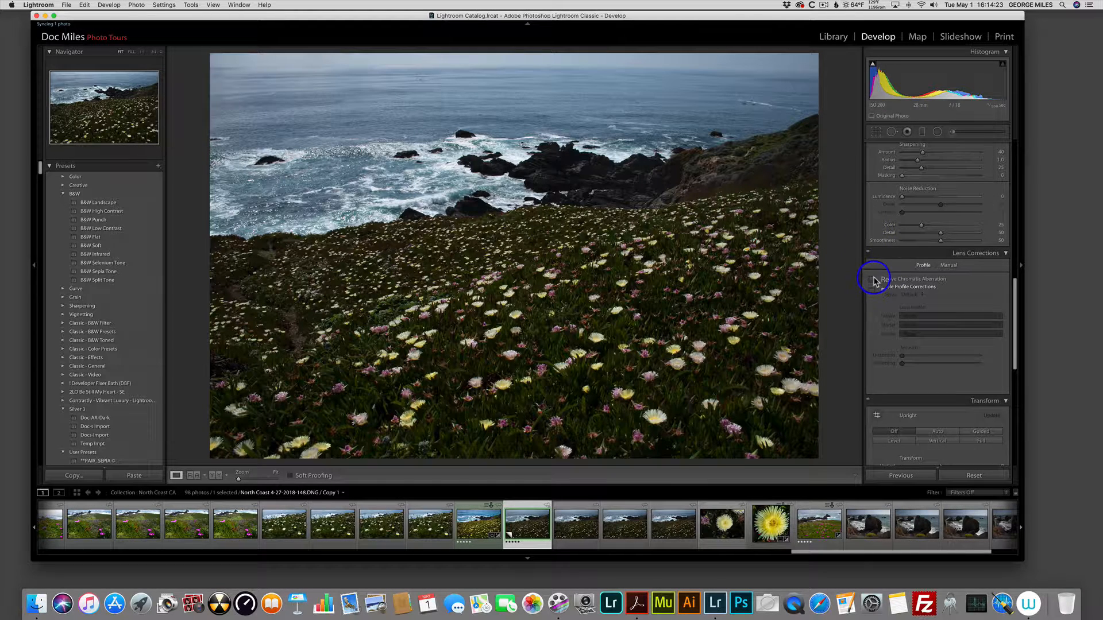
left_click(872, 287)
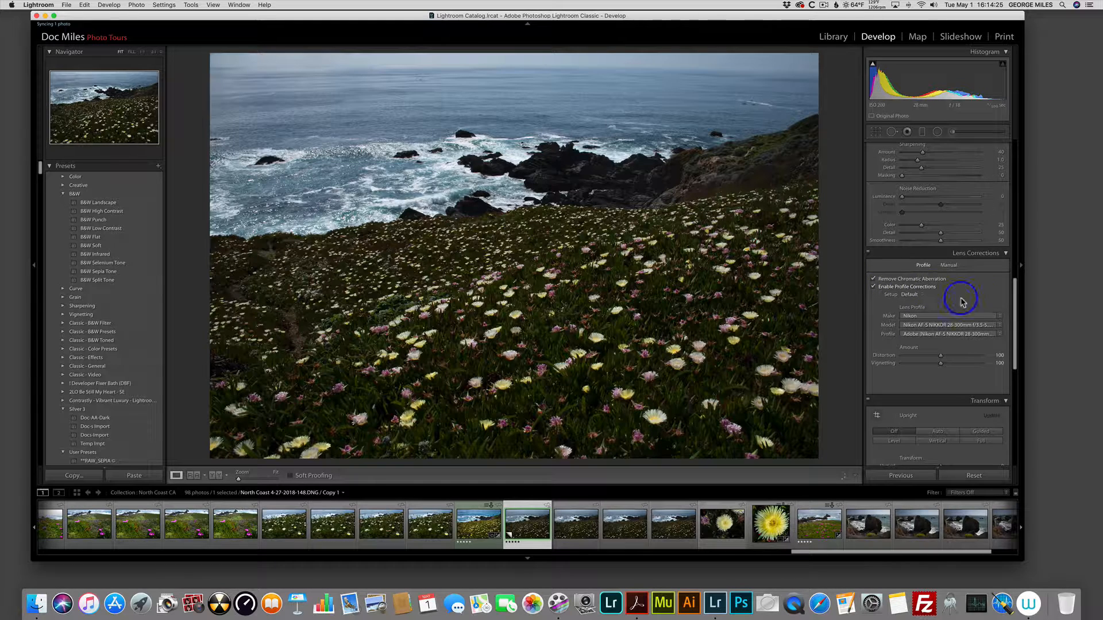
Step: Set the photo's sharpening to Amount 71, Radius 1.5, Detail 31 and Masking 25
scroll(1009, 290, "up", 5)
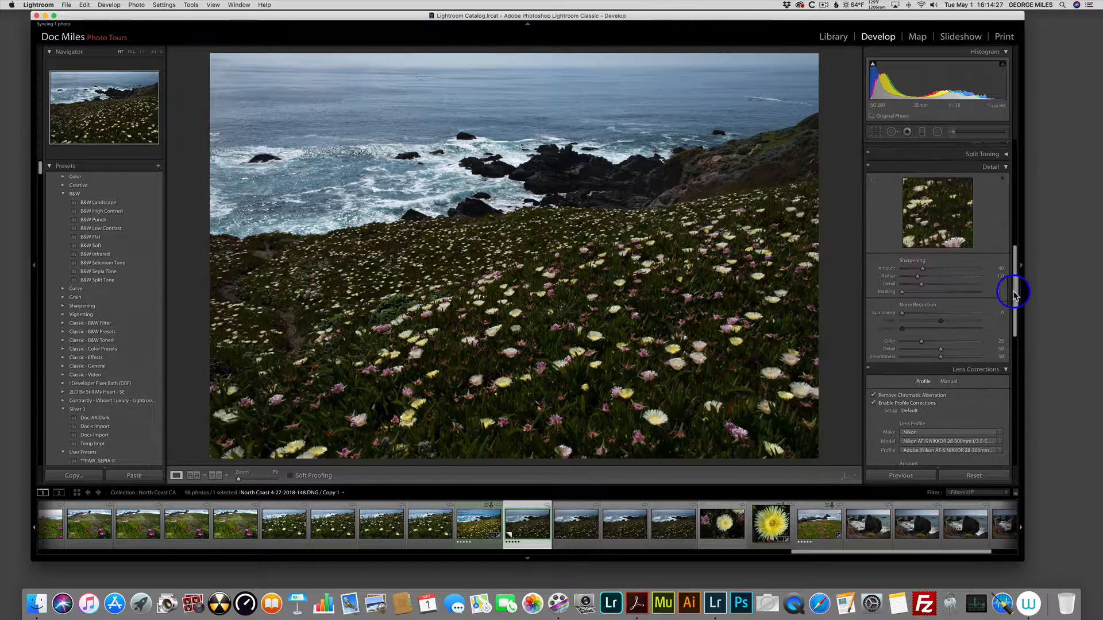
left_click_drag(940, 271, 943, 271)
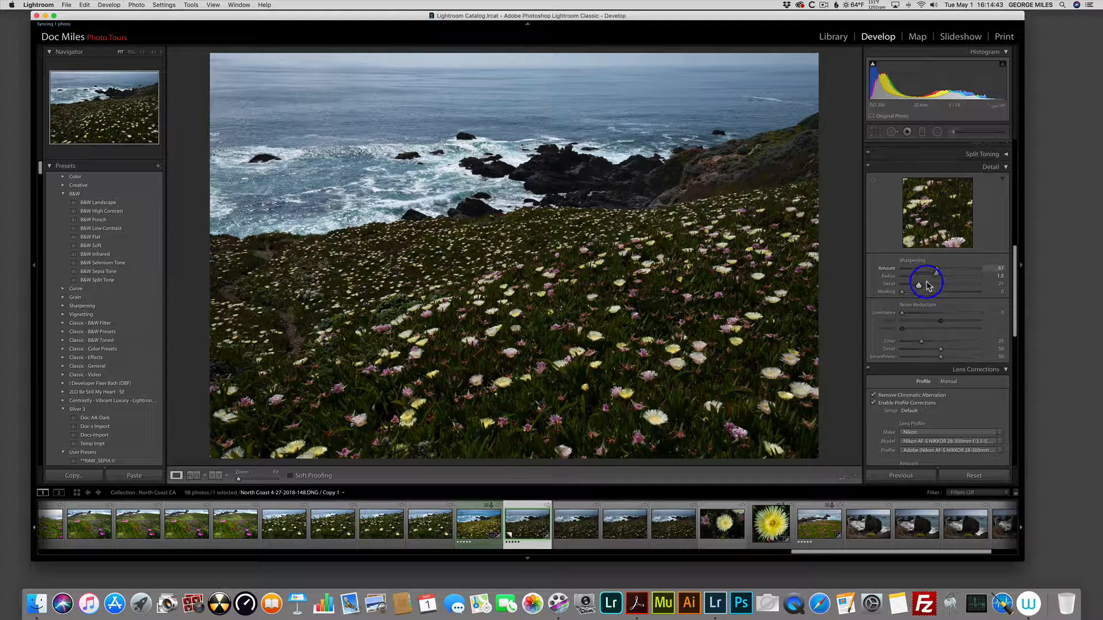
left_click(926, 277)
left_click_drag(904, 296, 936, 304)
left_click_drag(937, 270, 938, 268)
Step: Fill in a new develop preset named Doc-Import in the Silver 3 group with sharpening and lens corrections, and cancel it without creating it
left_click(107, 5)
left_click(109, 16)
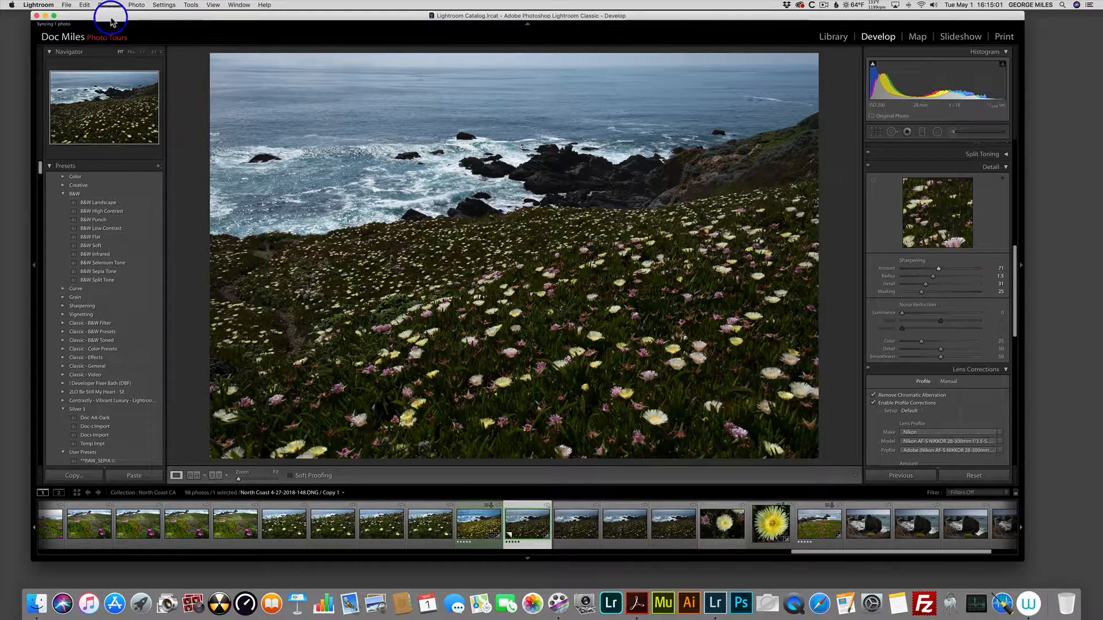
left_click(109, 5)
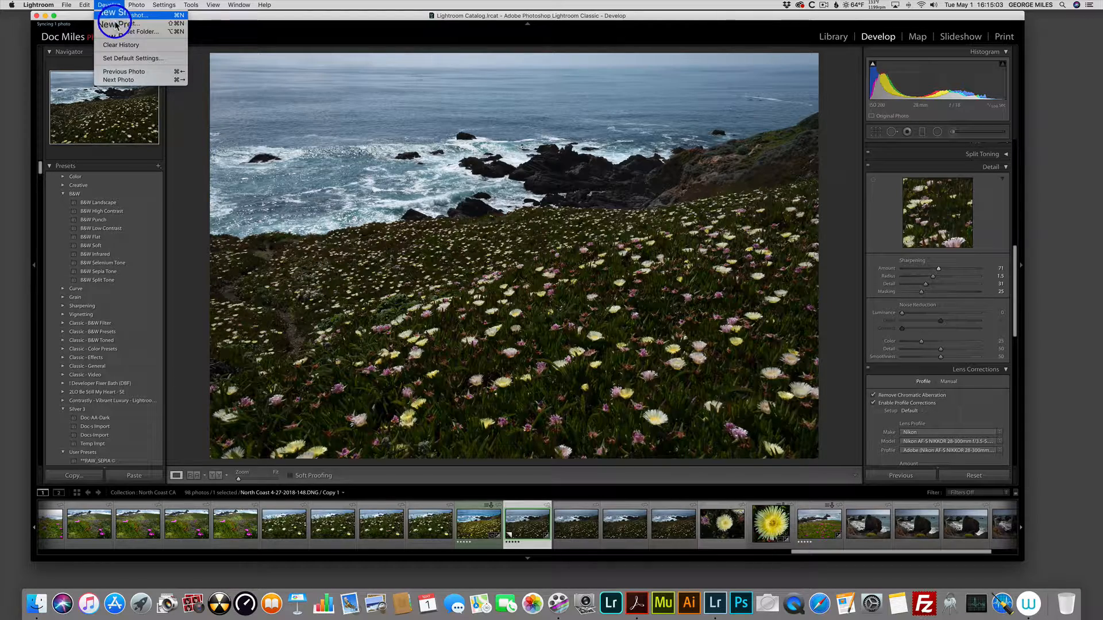
left_click(115, 24)
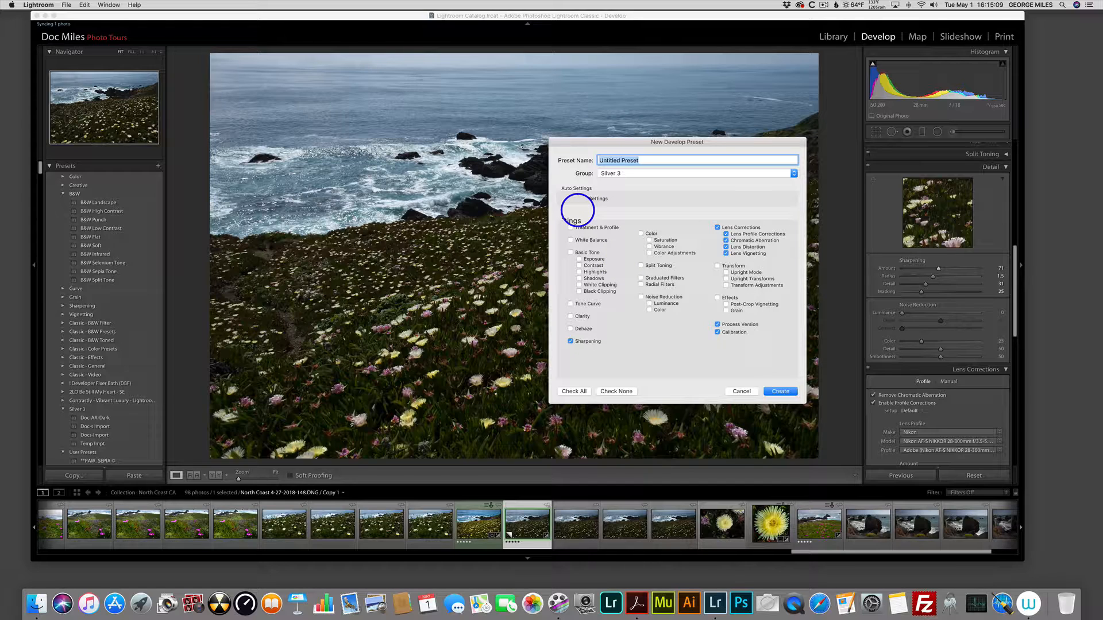
type("Doc-Import")
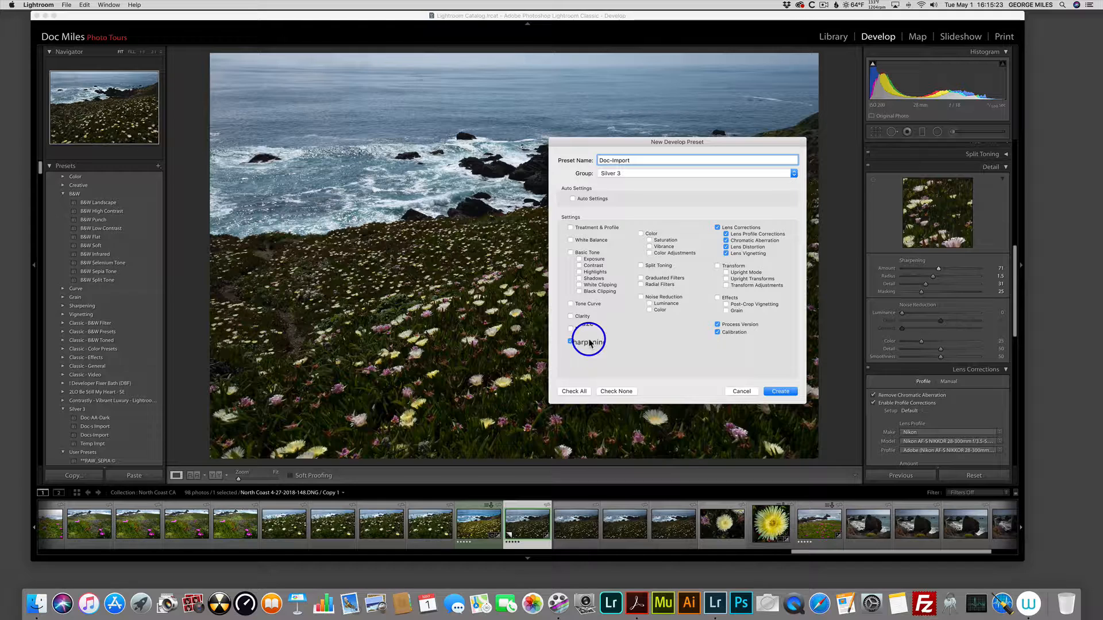
left_click(716, 332)
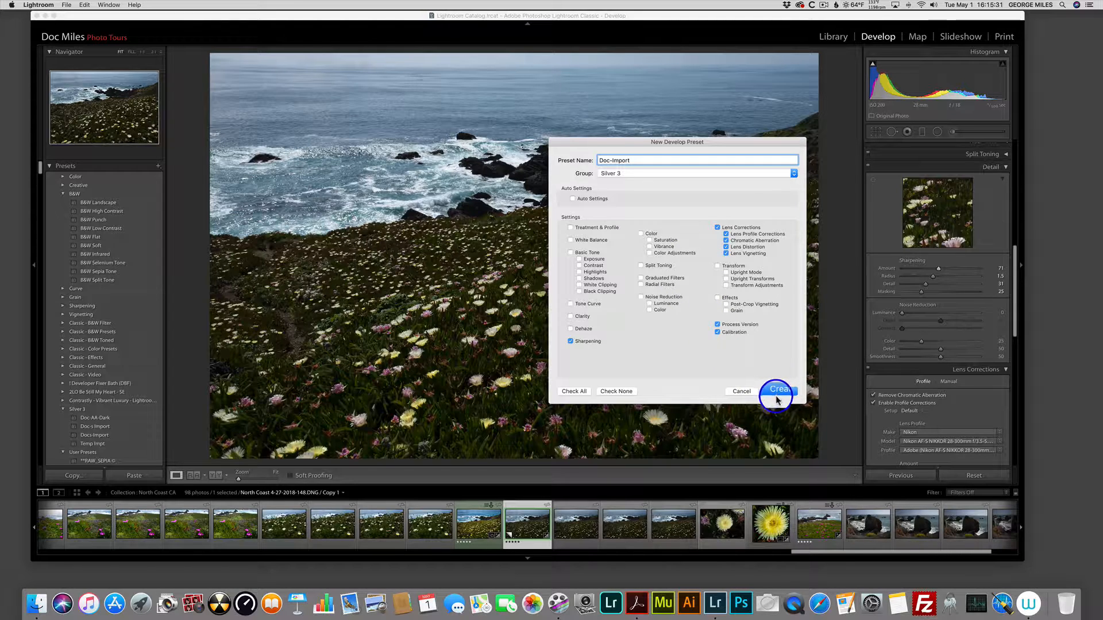
left_click(746, 391)
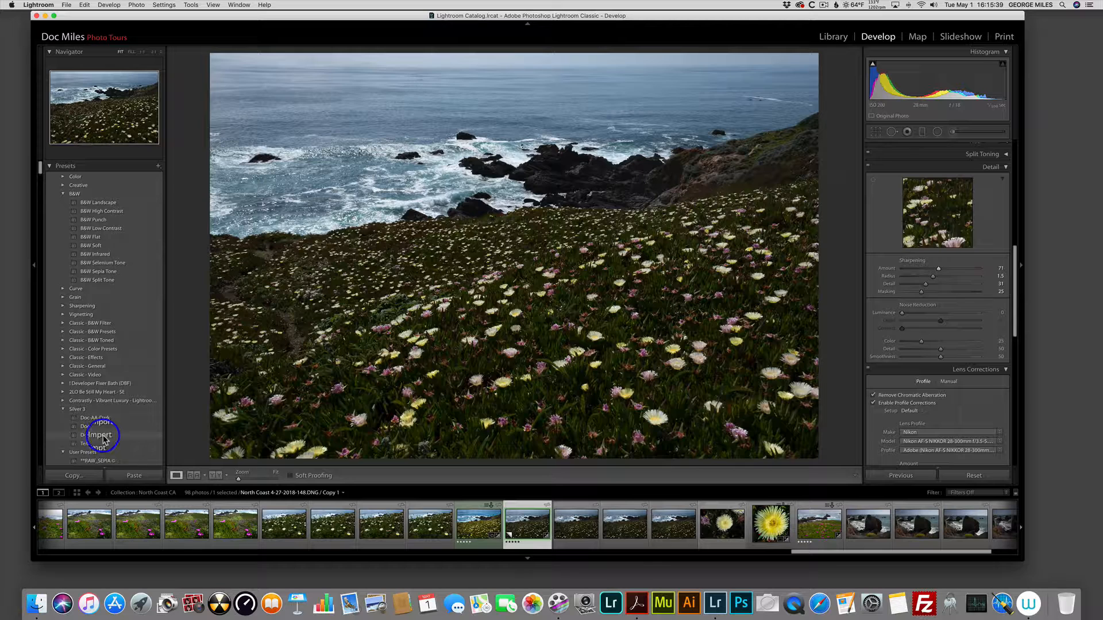
Step: Try the Docs-Import preset from the Silver 3 group on the photo, reset the develop settings, and apply the preset again
left_click(104, 435)
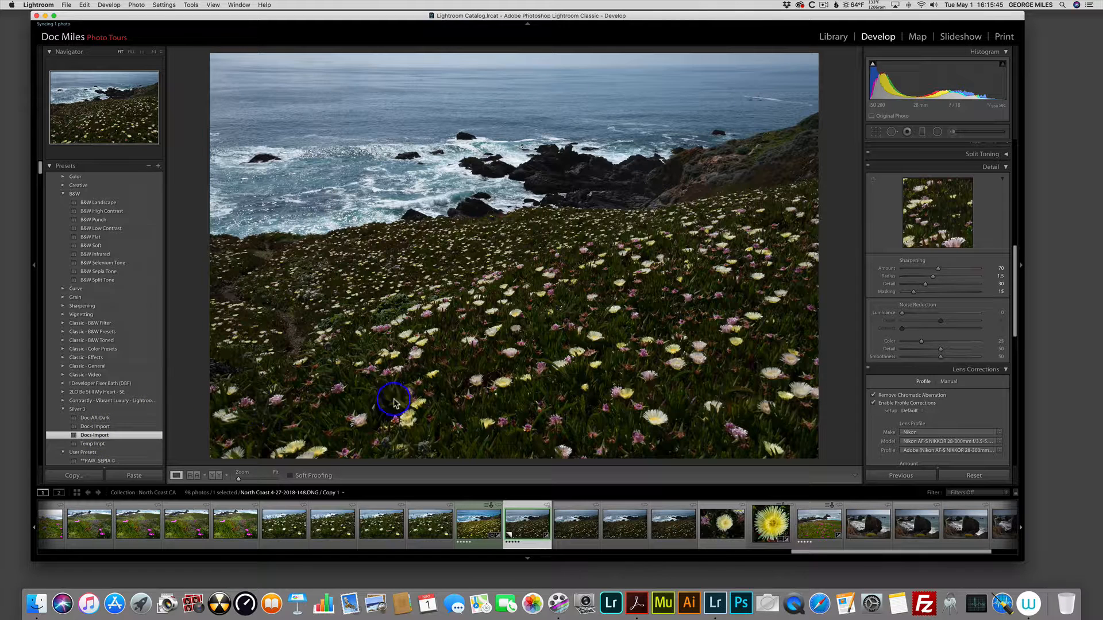
left_click(975, 477)
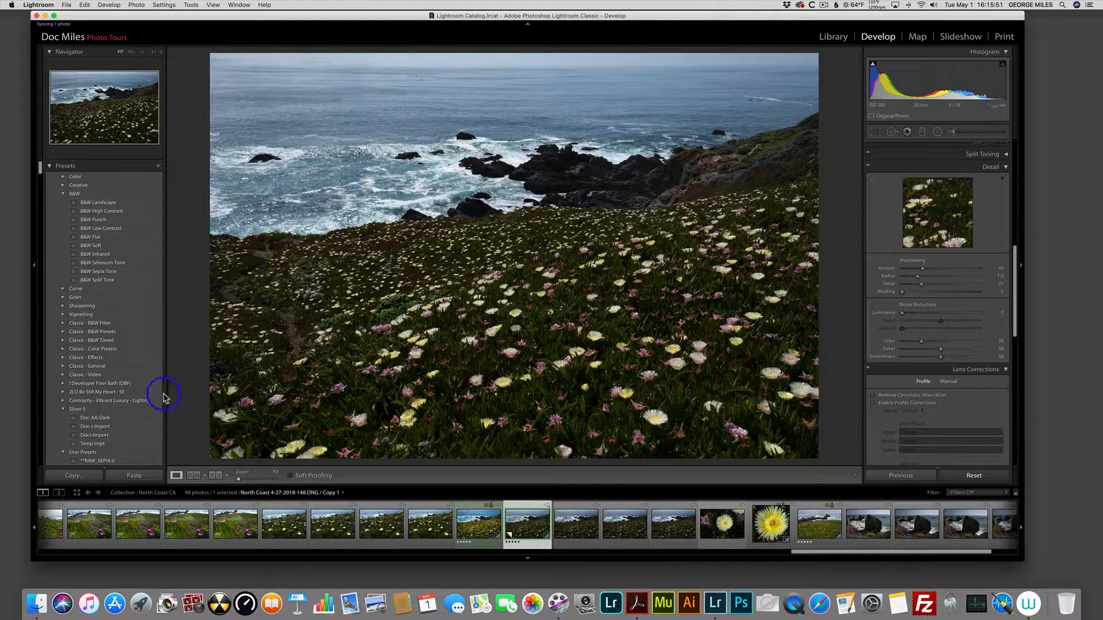
left_click(97, 435)
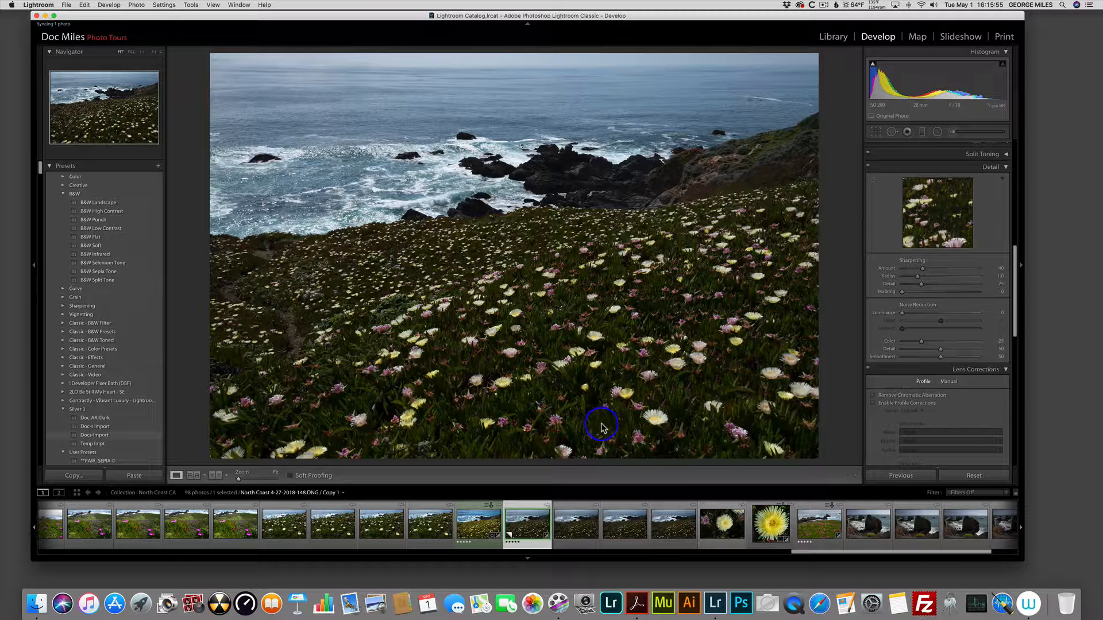
left_click(109, 431)
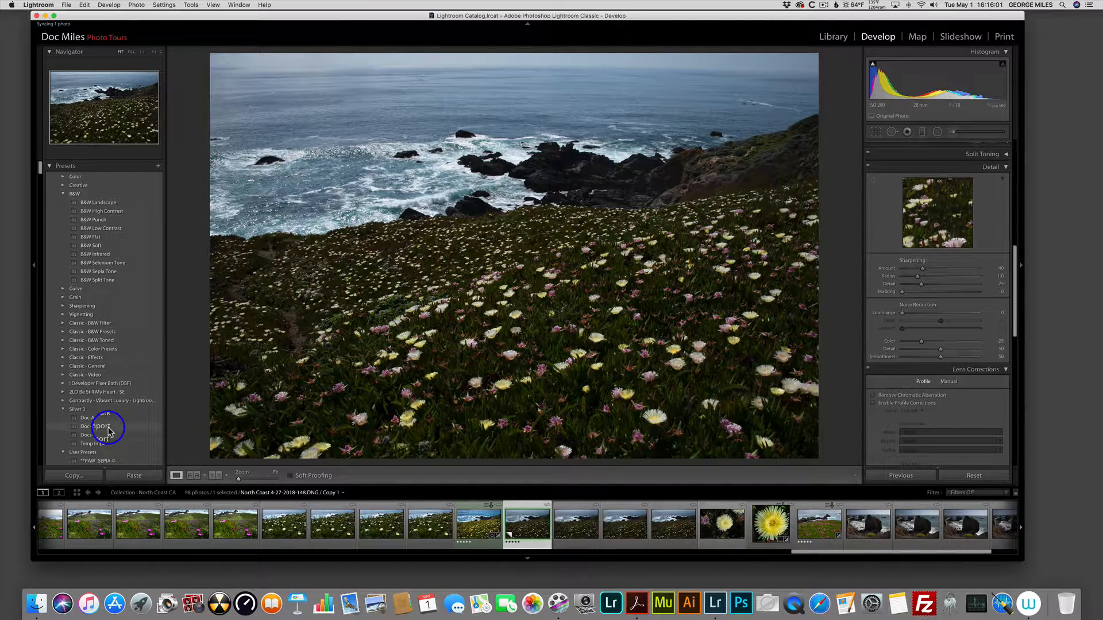
left_click(108, 433)
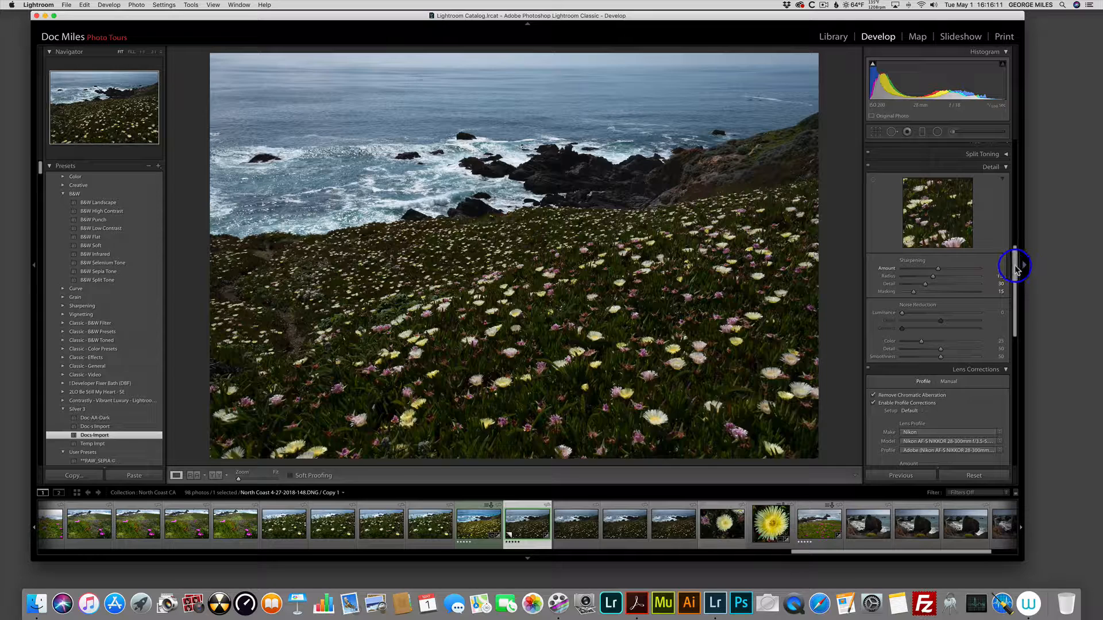
scroll(923, 298, "up", 1)
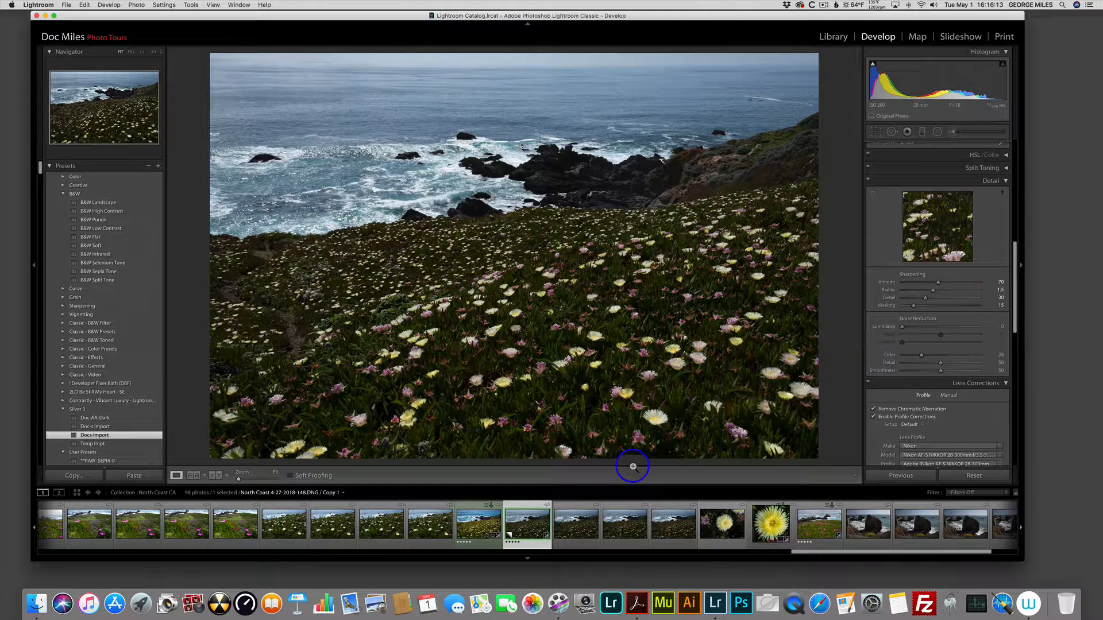
Step: Select the fully edited version of the coastal photo and open the photo import window from the Library module
left_click(479, 526)
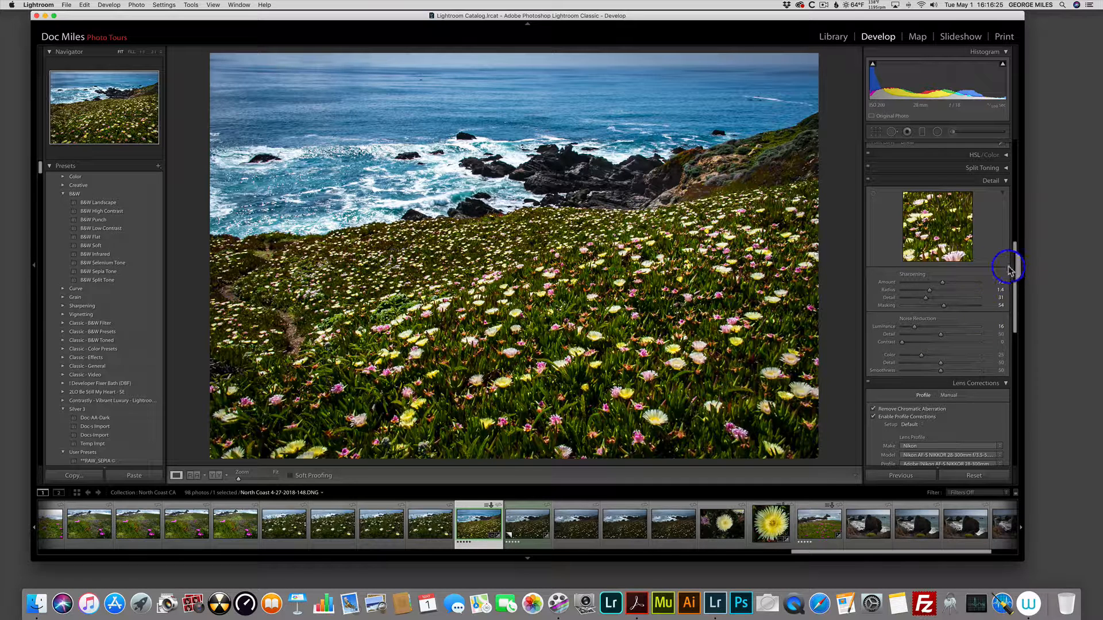
left_click(828, 37)
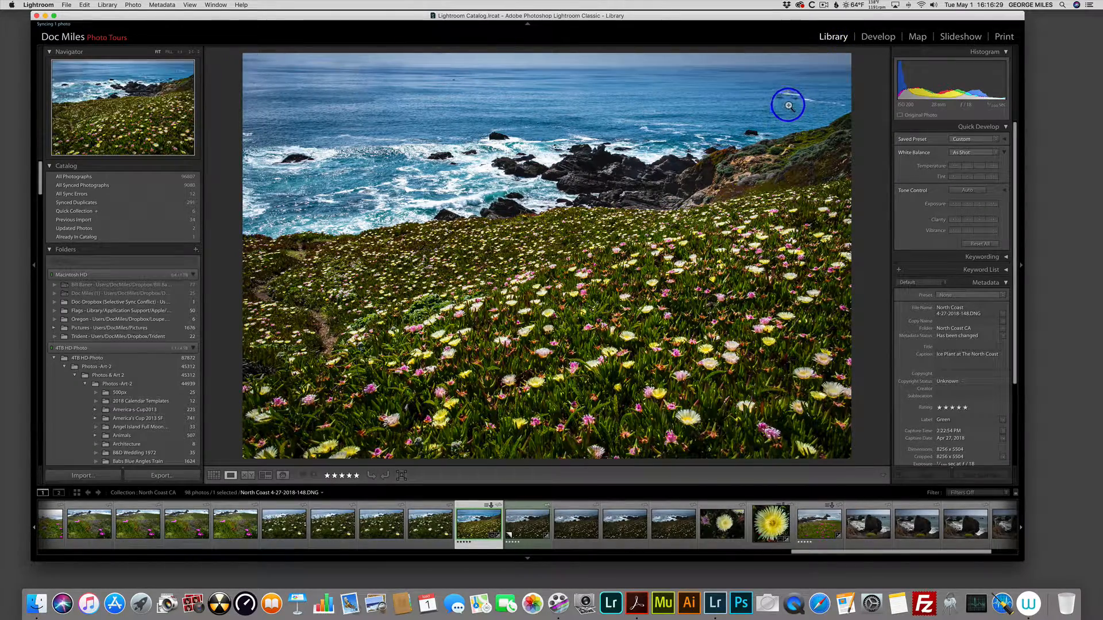
left_click(97, 477)
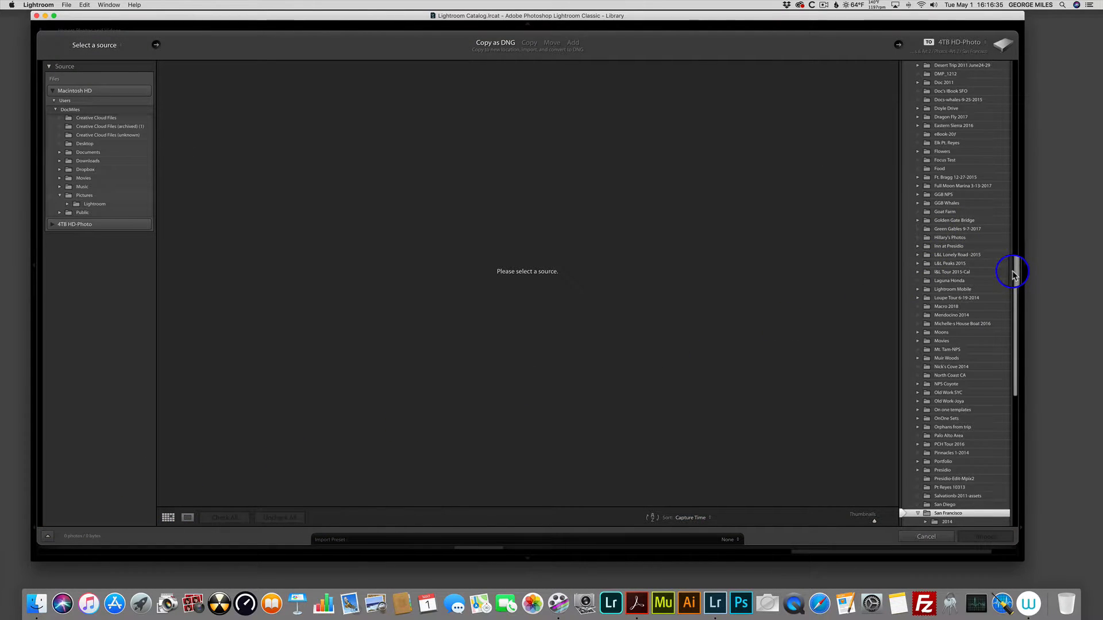
Step: Turn on Add to Collection for the import and choose the North Coast CA collection
left_click_drag(1014, 273, 1009, 54)
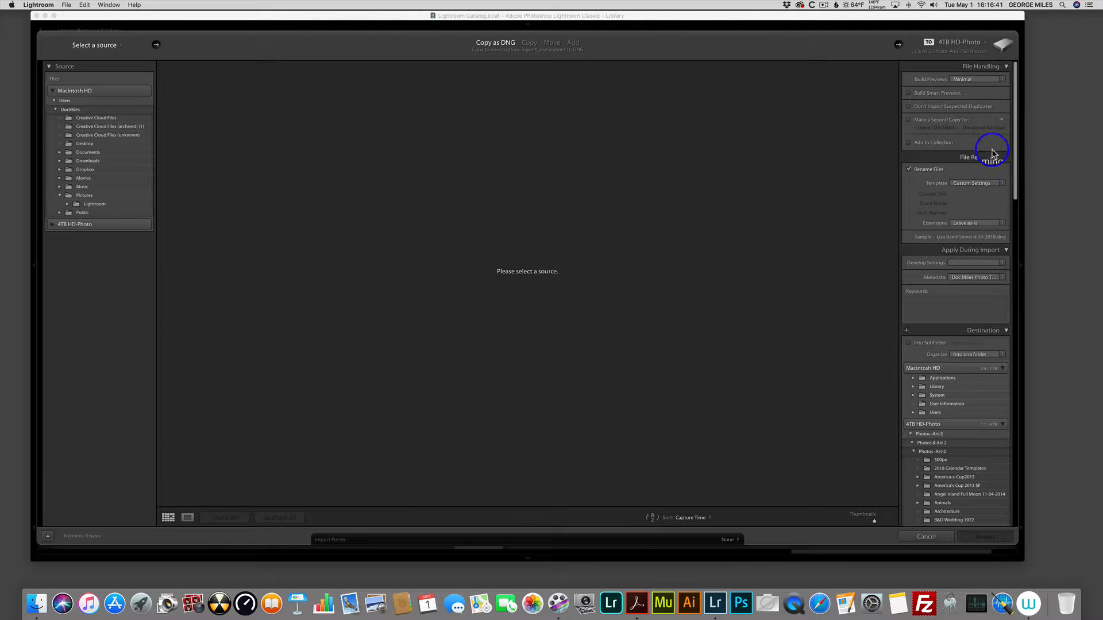
left_click(908, 143)
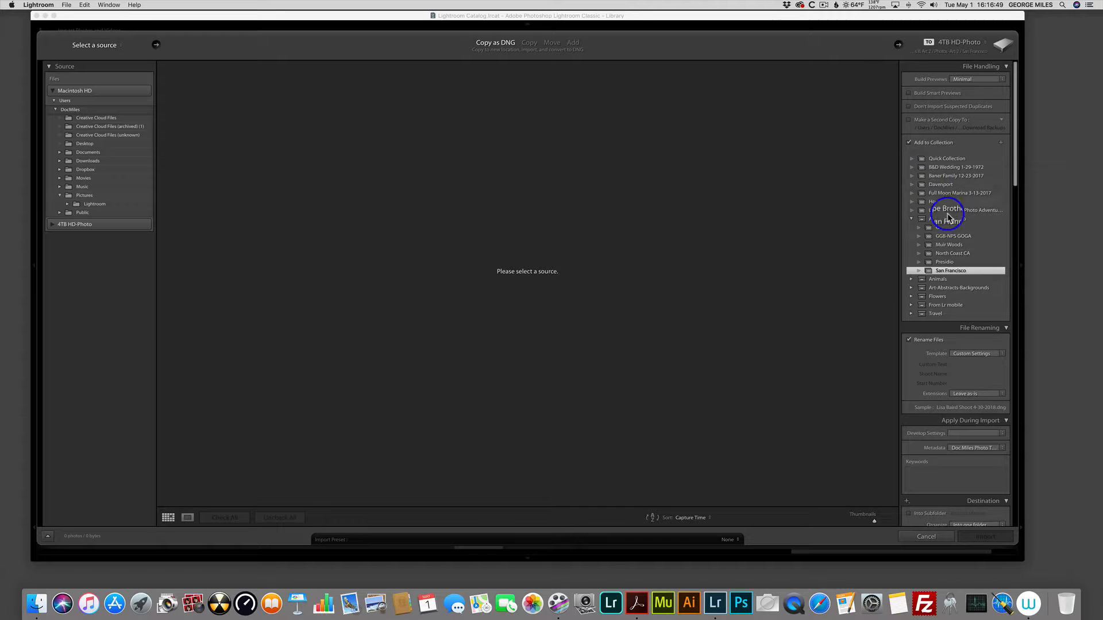
left_click(956, 255)
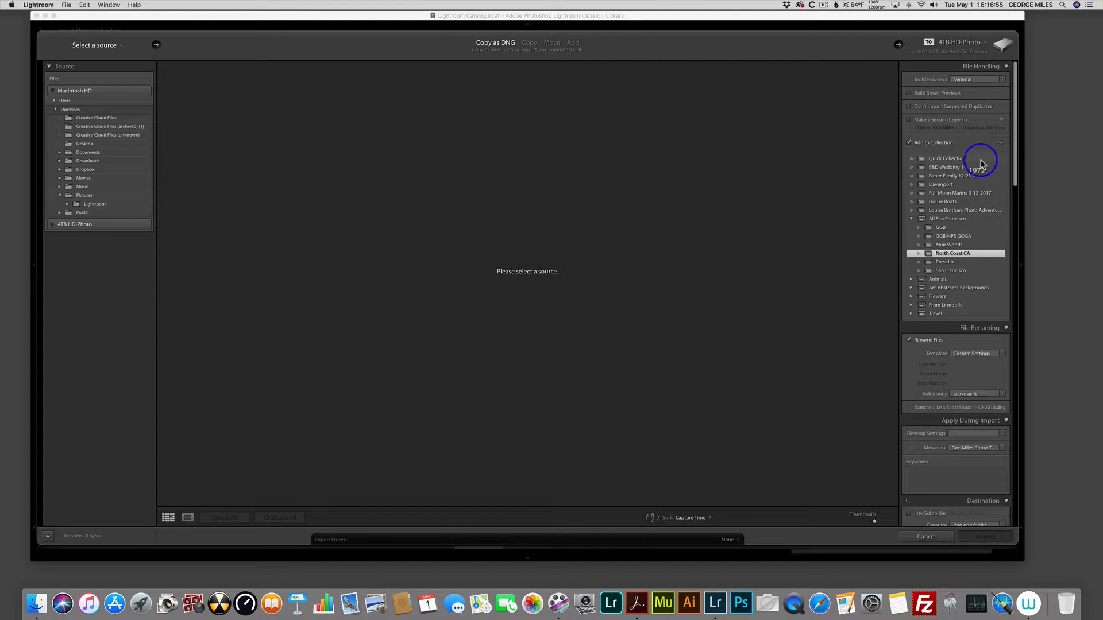
Step: Set the import's develop settings to the Doc-s Import preset from the Silver 3 group
left_click(1003, 434)
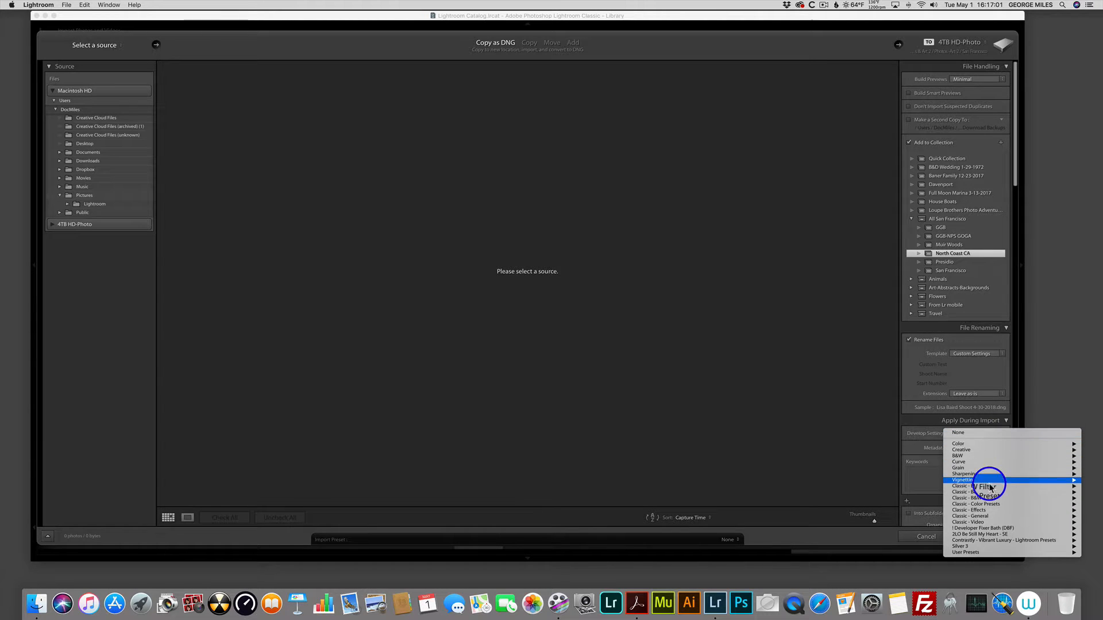
mouse_move(974, 547)
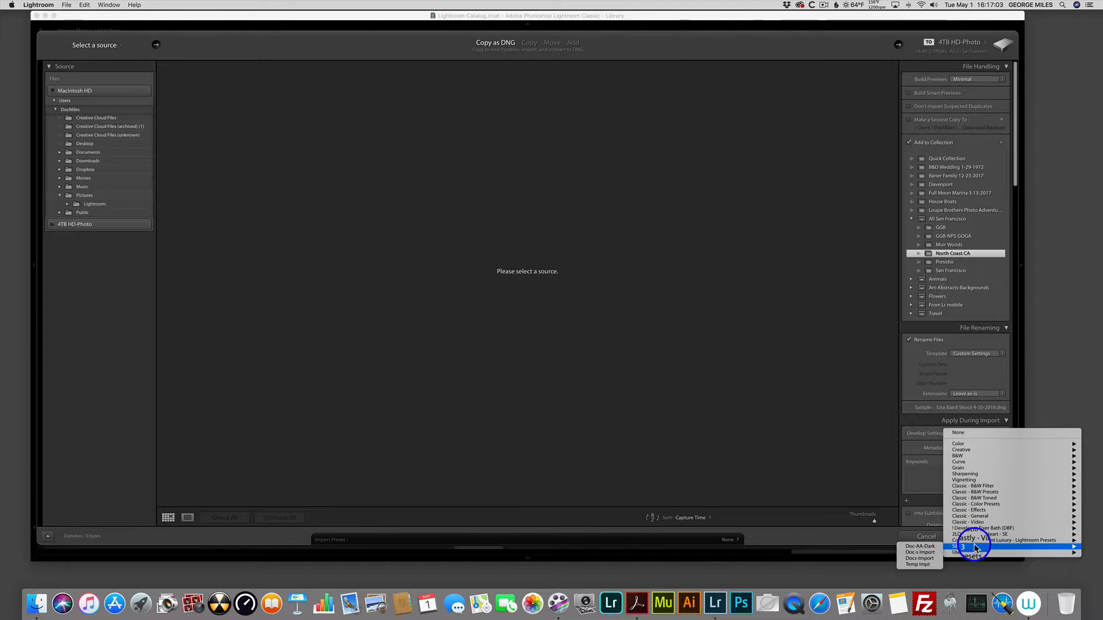
left_click(928, 555)
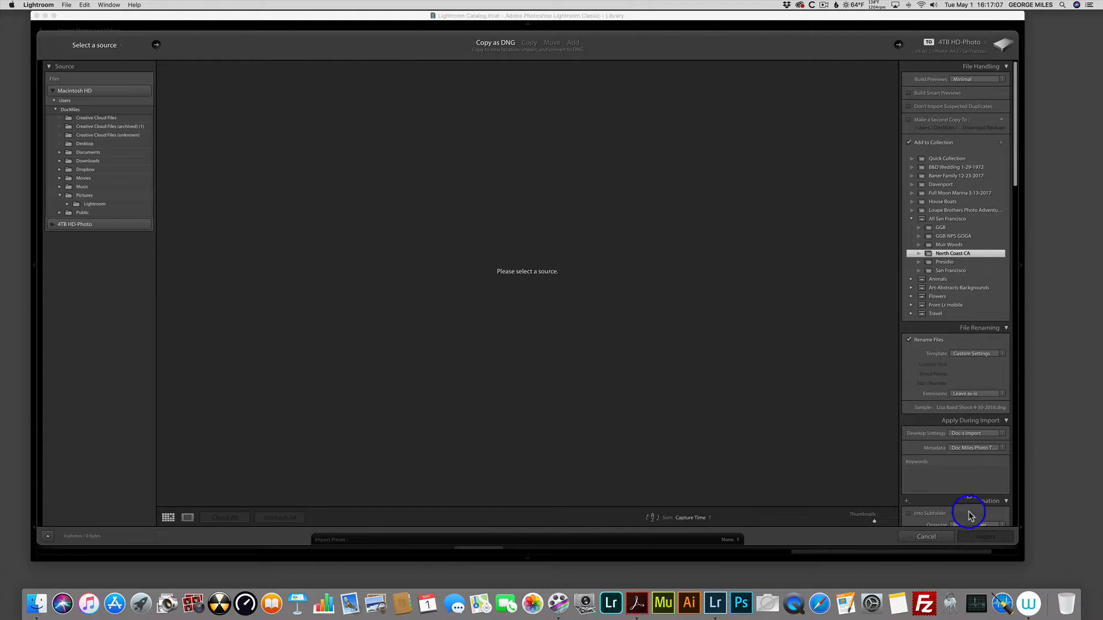